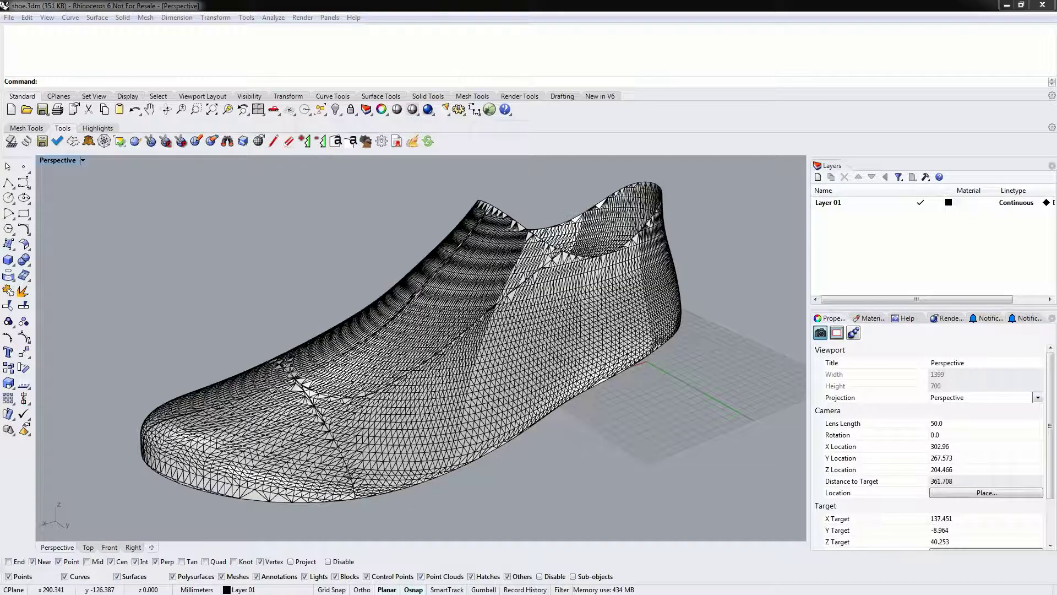
Examine the shoe's mesh triangles and the seams between its pieces, up close and from both sides
right_click_drag(341, 361, 400, 403)
right_click_drag(254, 468, 484, 338)
scroll(483, 338, "up", 6)
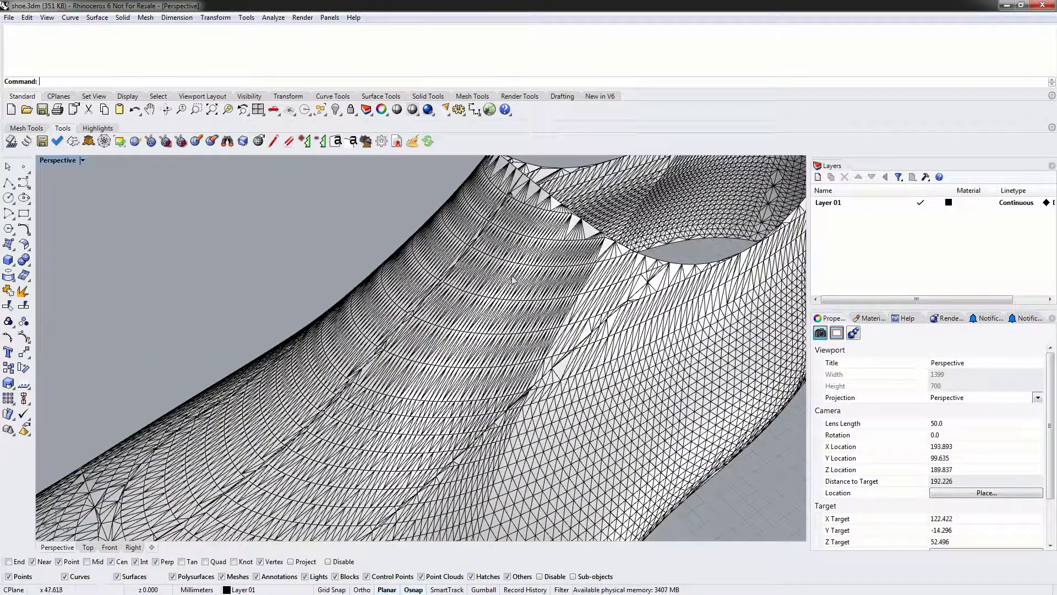
scroll(514, 265, "up", 10)
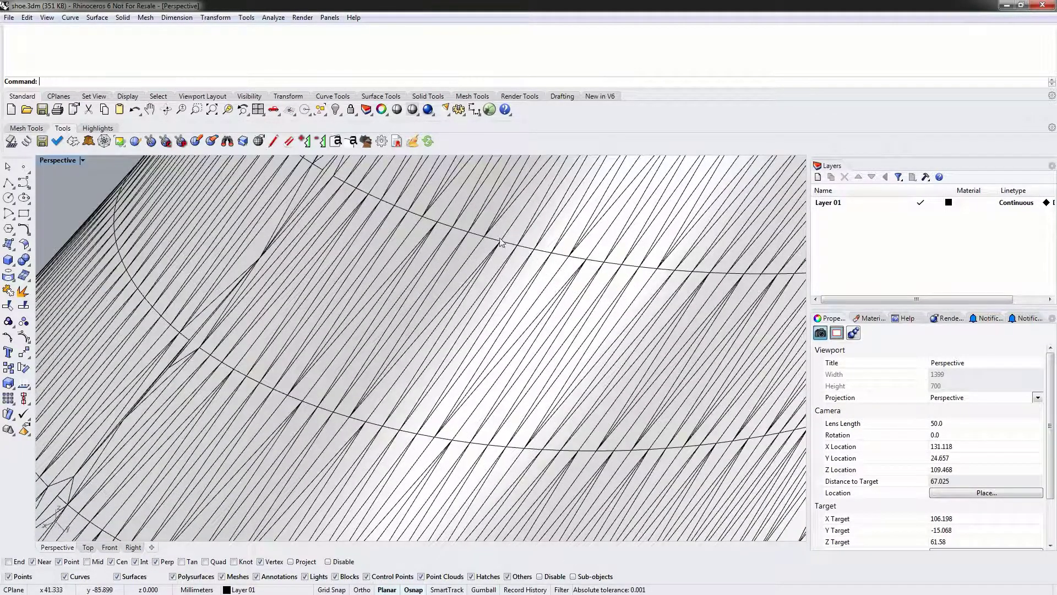
scroll(517, 386, "down", 15)
right_click_drag(516, 390, 227, 401)
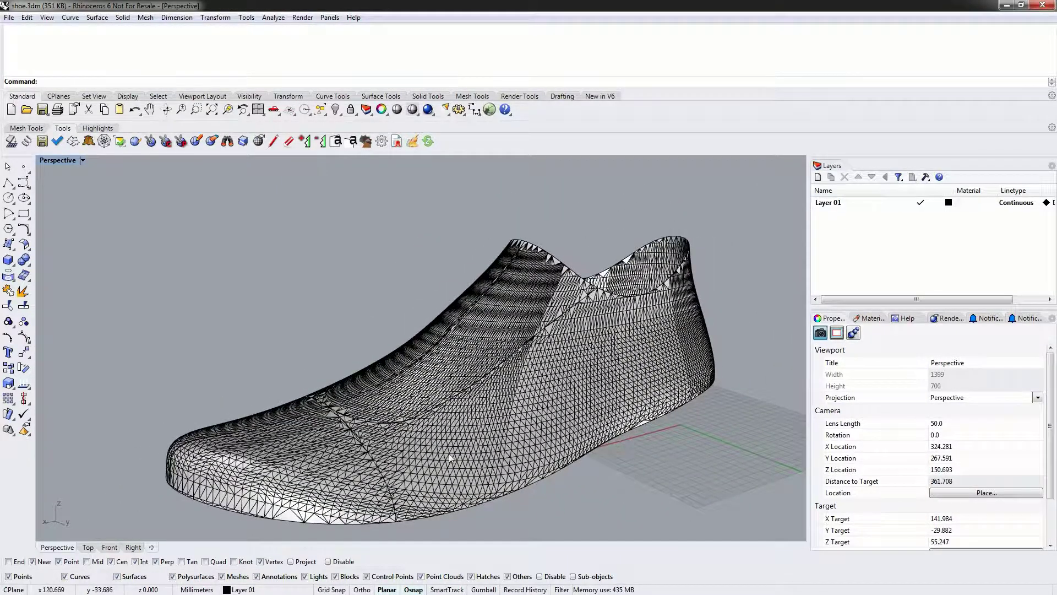
right_click_drag(614, 411, 322, 393)
scroll(508, 344, "up", 10)
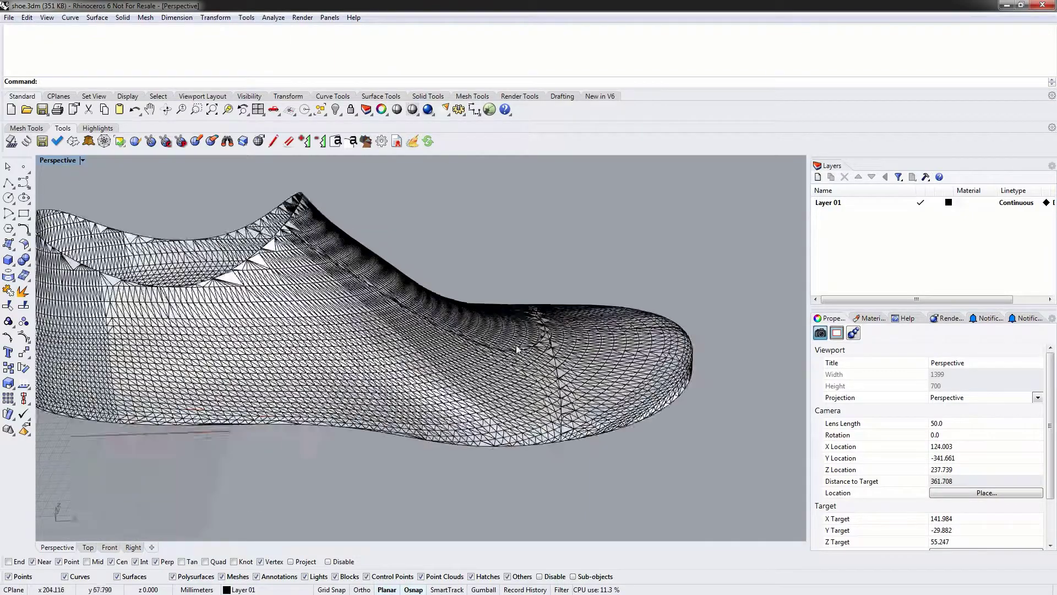
scroll(276, 390, "down", 5)
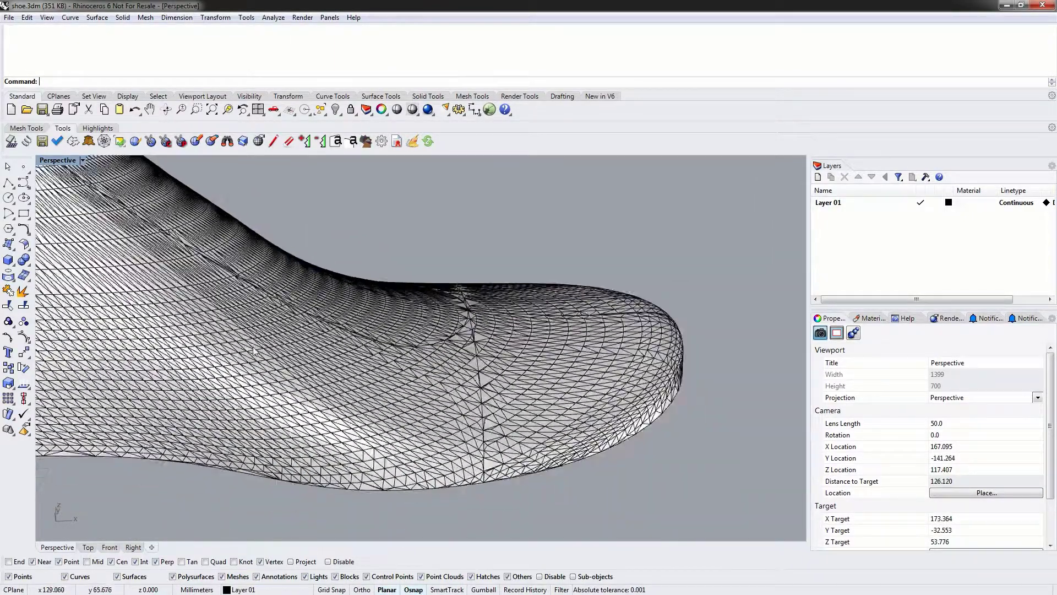
right_click_drag(275, 390, 365, 374)
scroll(365, 375, "down", 5)
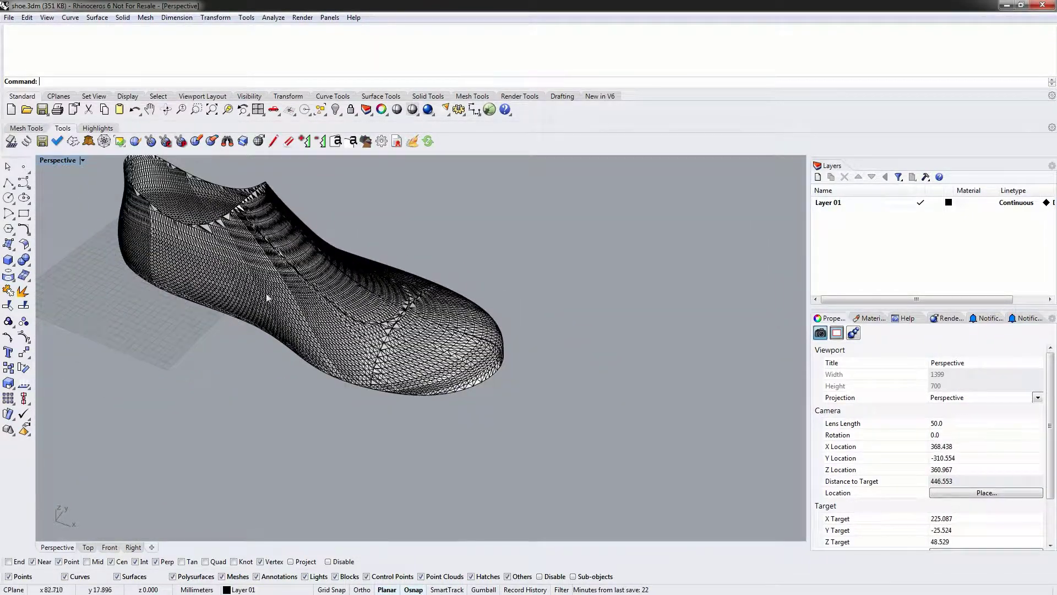
right_click_drag(273, 277, 477, 352)
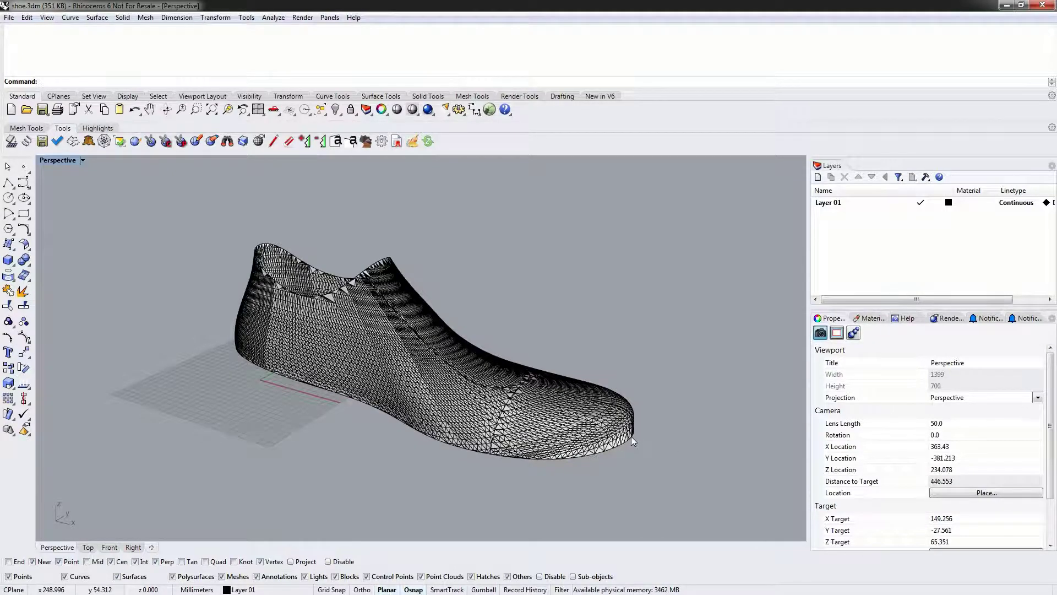
right_click_drag(631, 436, 367, 411)
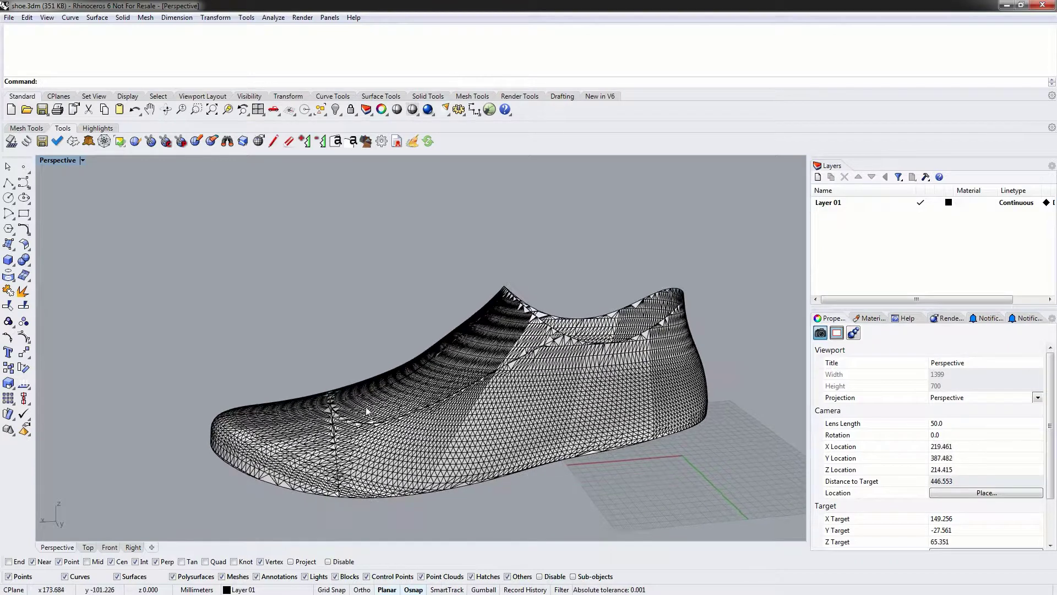
right_click_drag(580, 402, 536, 365, "shift")
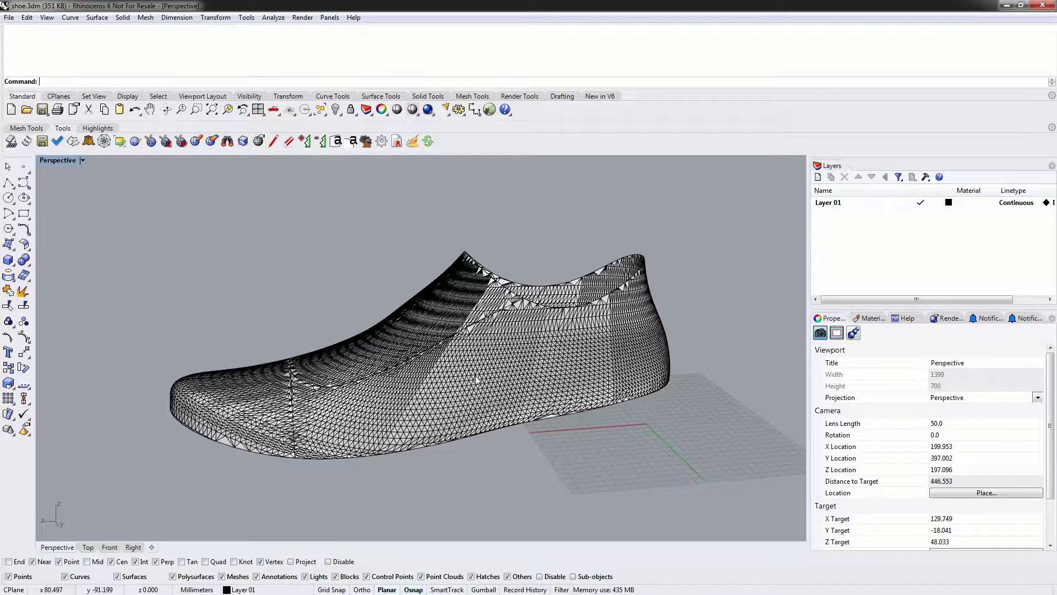
right_click_drag(306, 332, 209, 242)
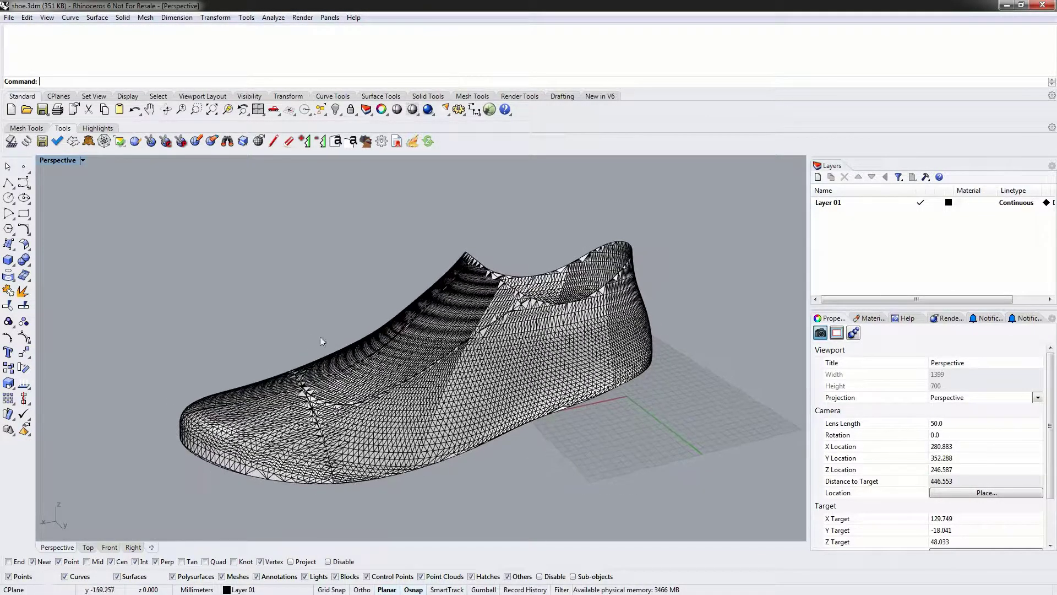
Start a Remesh on all the shoe meshes and move its settings clear of the model
left_click(26, 128)
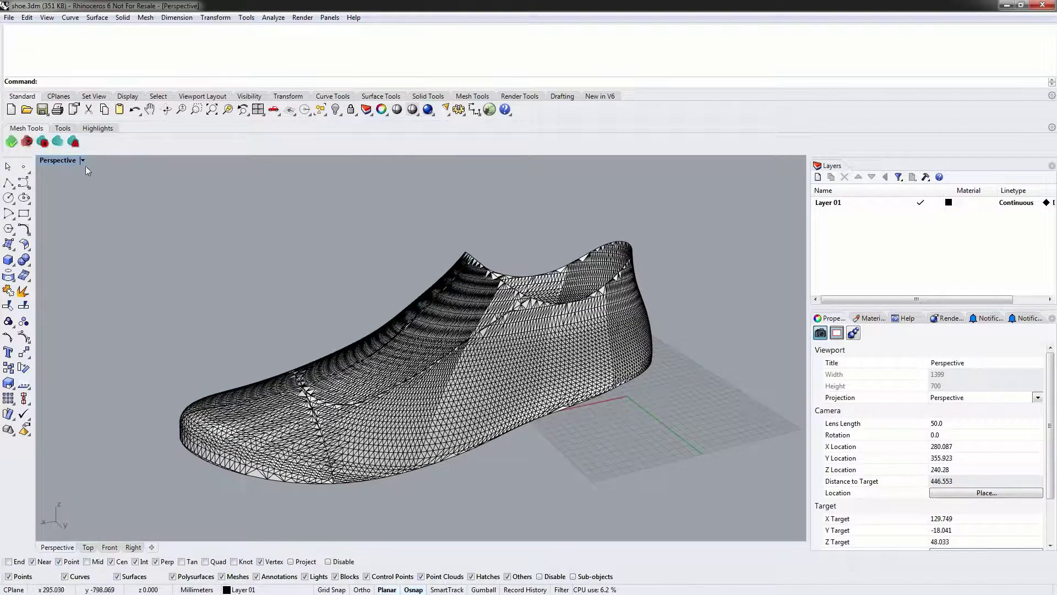
left_click(57, 143)
left_click_drag(91, 181, 715, 514)
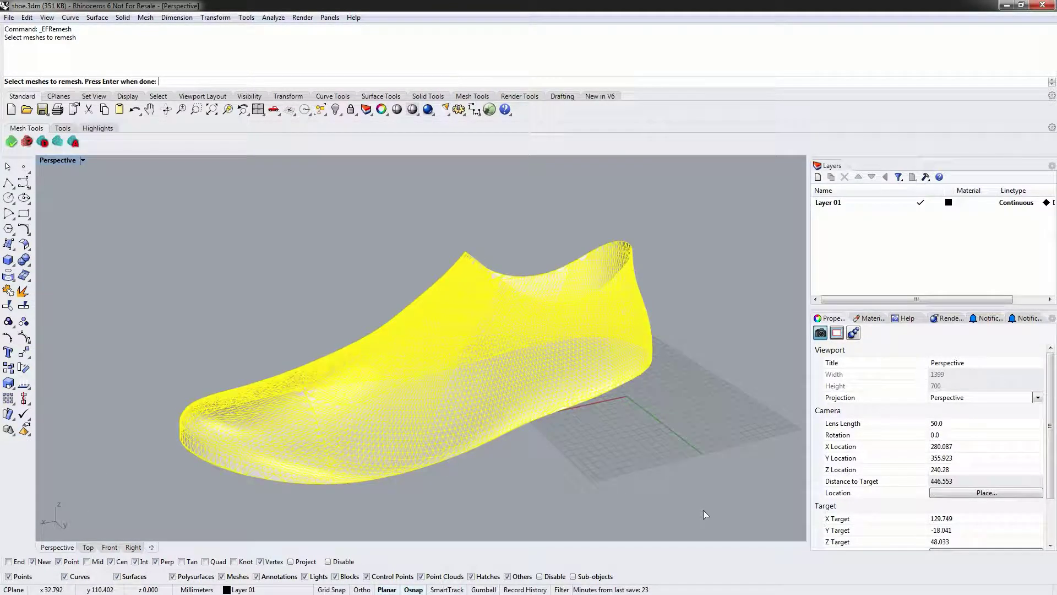
key("Return")
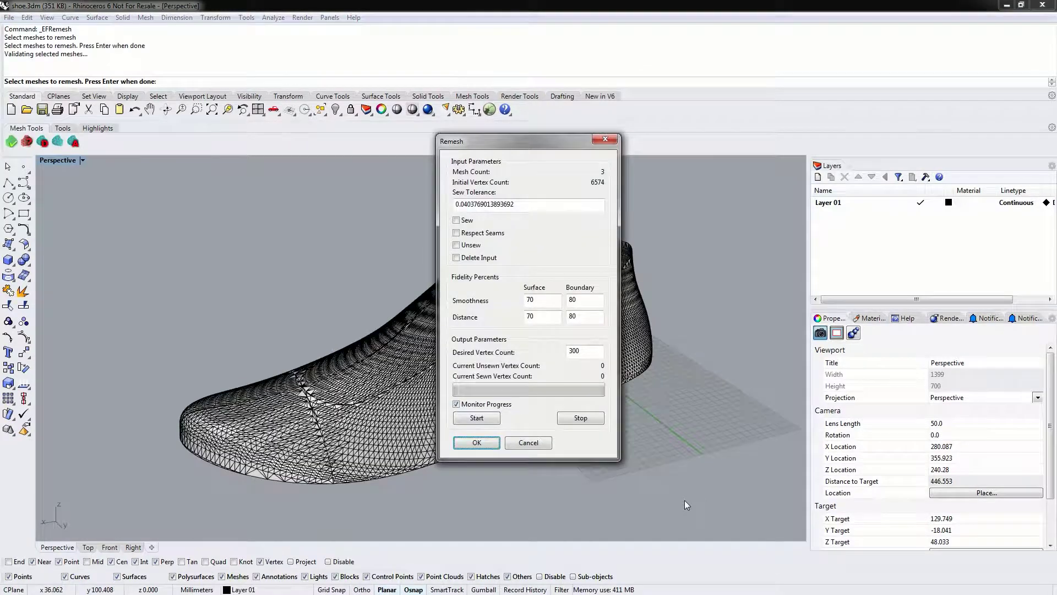
left_click_drag(526, 142, 760, 135)
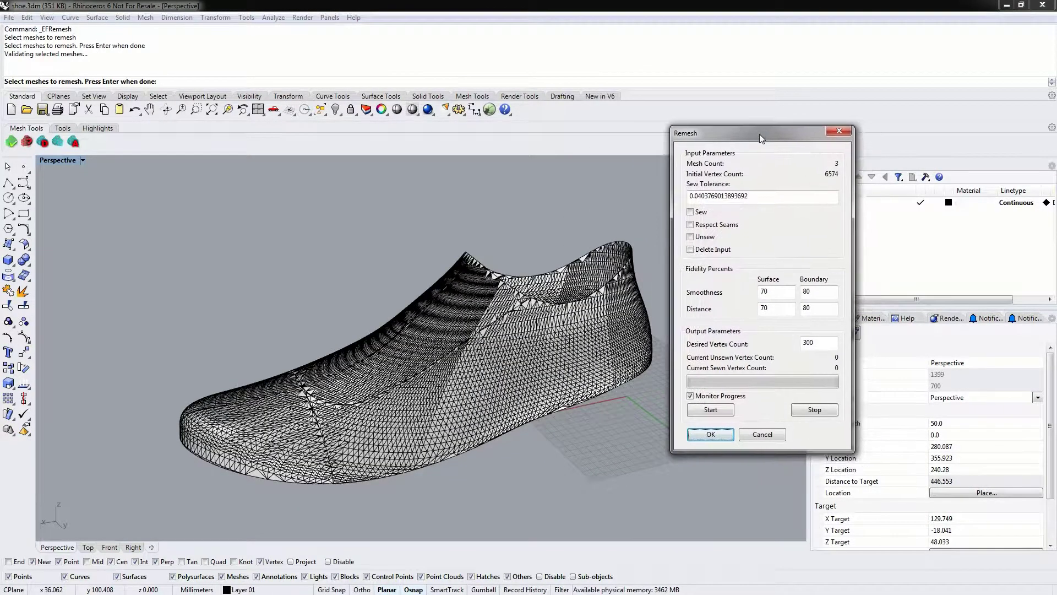
Enable Sew, Respect Seams, Unsew and Delete Input, and run the remesh with a desired vertex count of 300
left_click(698, 214)
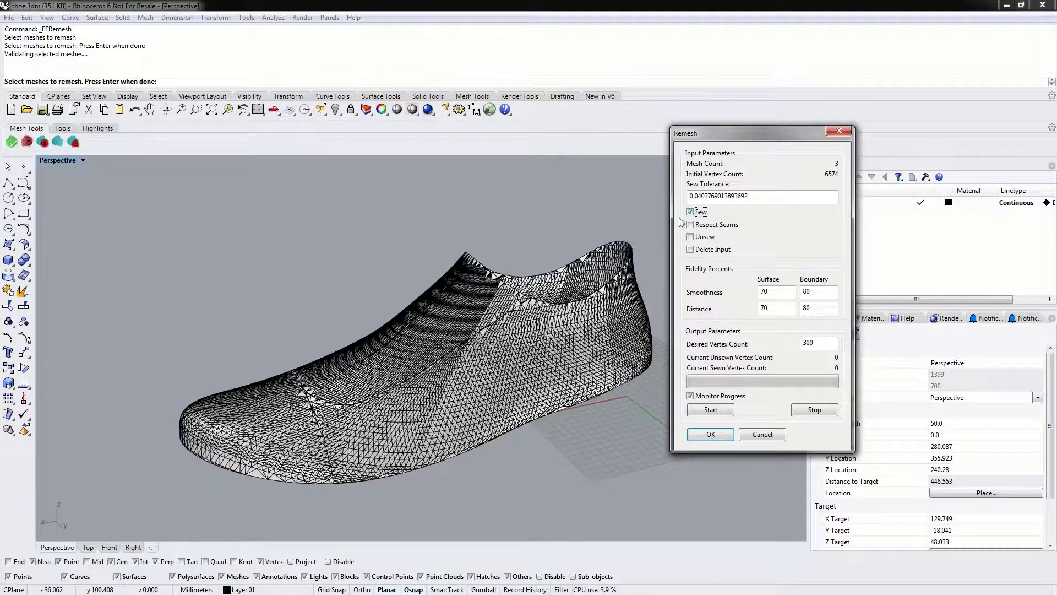
left_click(715, 226)
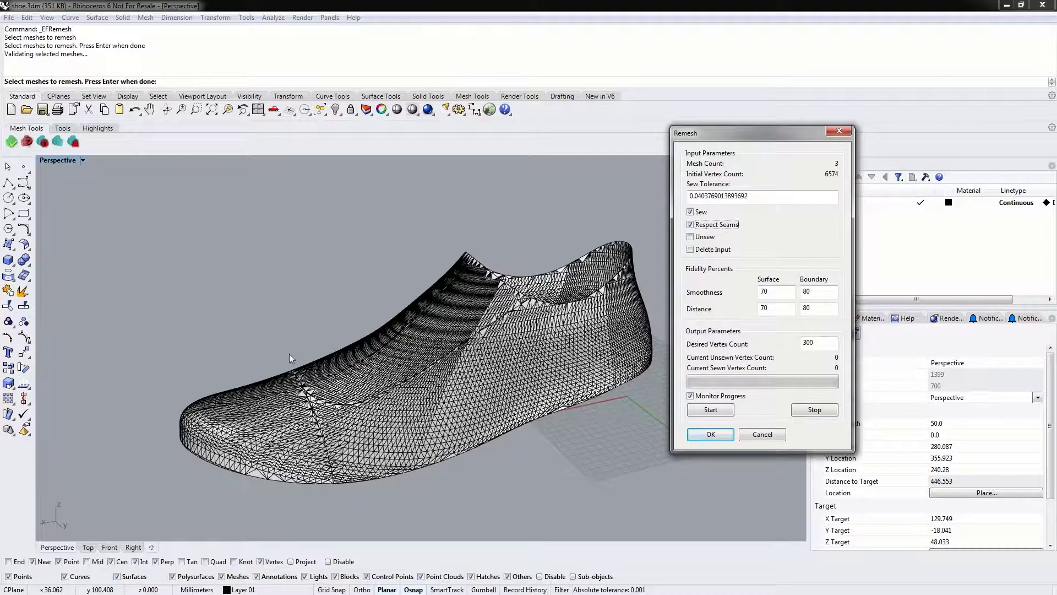
left_click(696, 237)
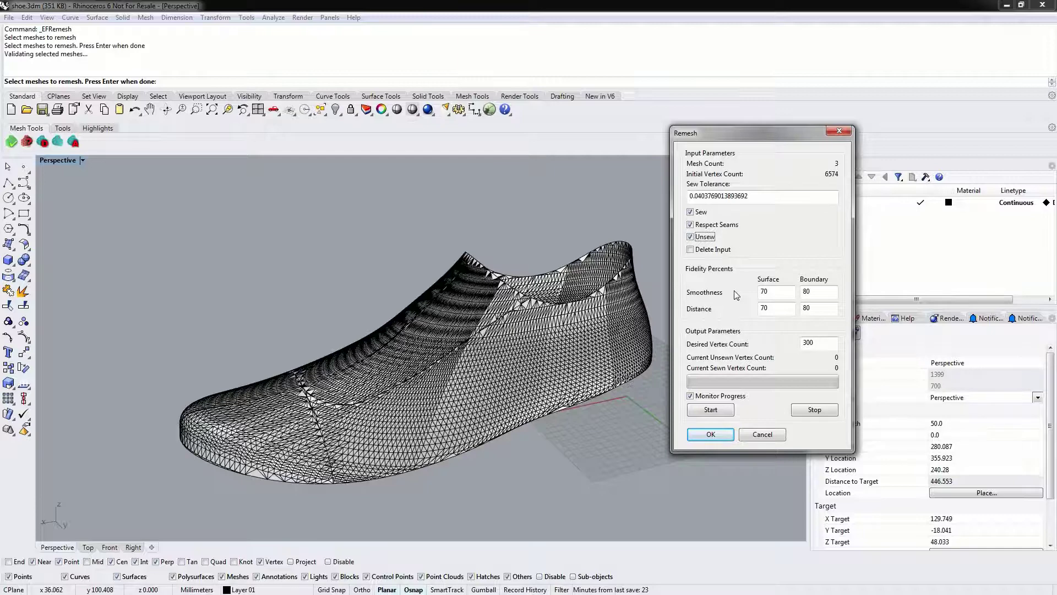
left_click(706, 251)
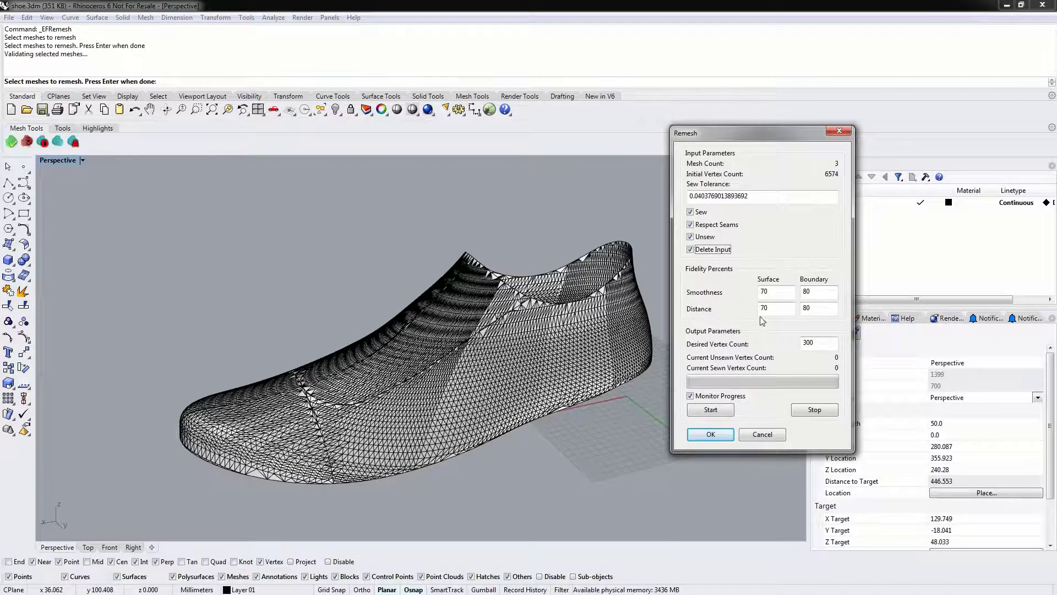
left_click(710, 411)
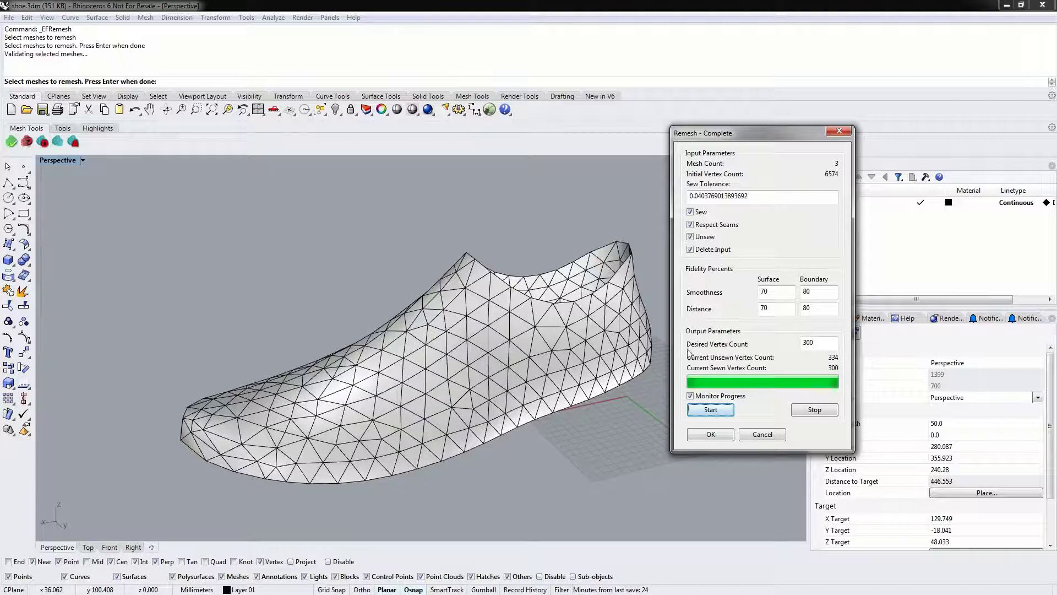
Rerun the remesh with a desired vertex count of 1200, and cancel it without keeping the result
double_click(825, 343)
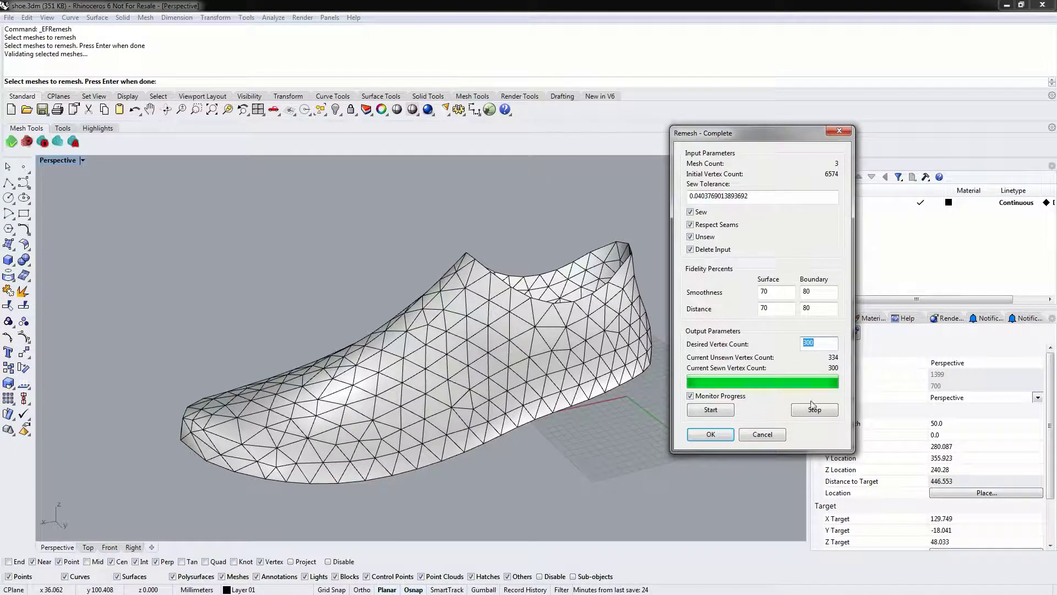
type("1200")
left_click(710, 410)
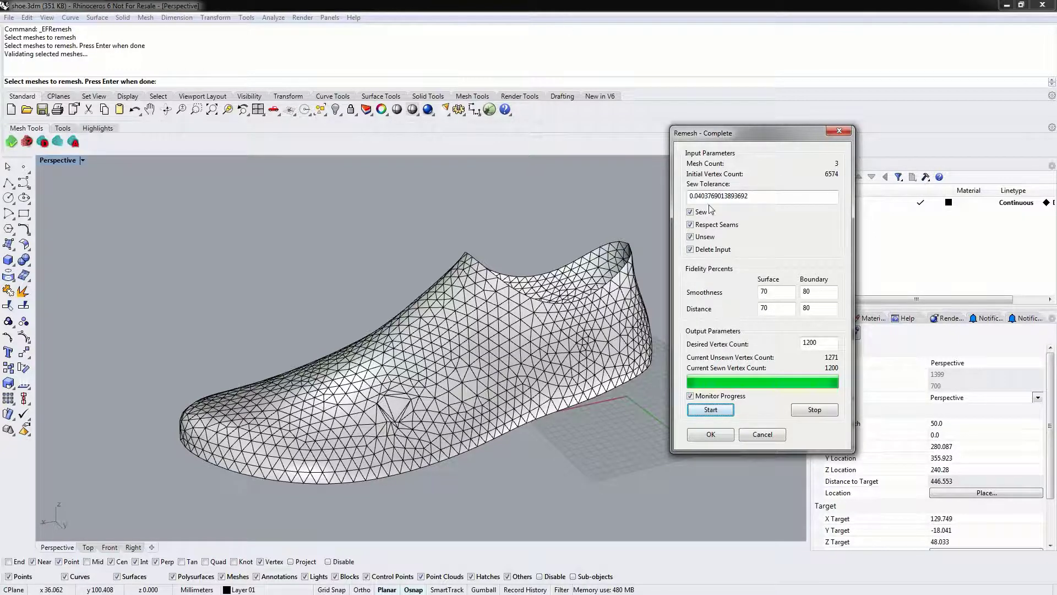
double_click(814, 292)
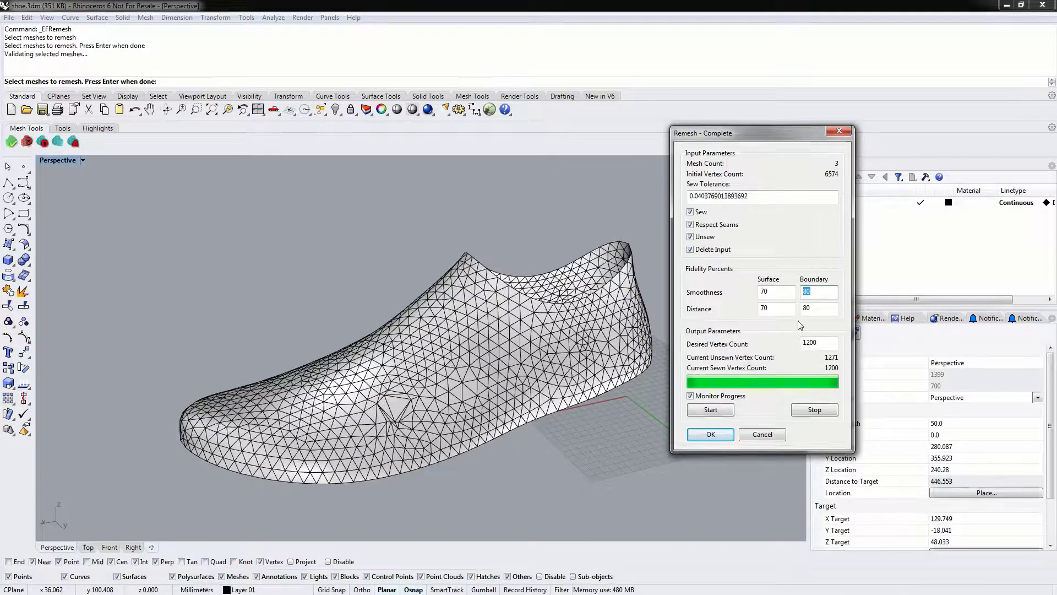
left_click(771, 438)
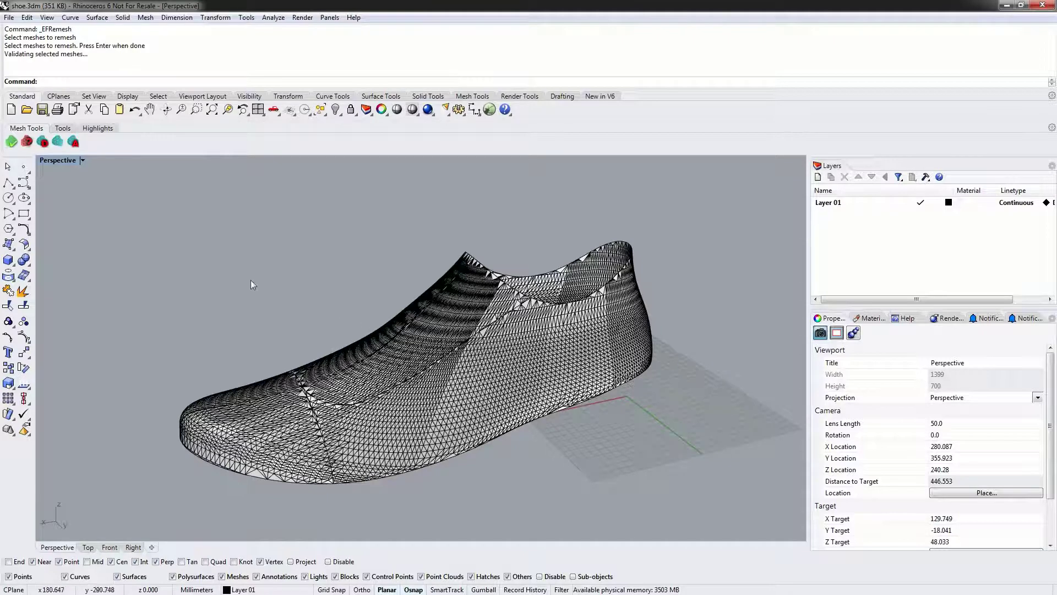
Run Adaptive Remesh on all the shoe meshes with its default tolerances and minimum edge length
left_click(74, 142)
left_click_drag(99, 165, 695, 537)
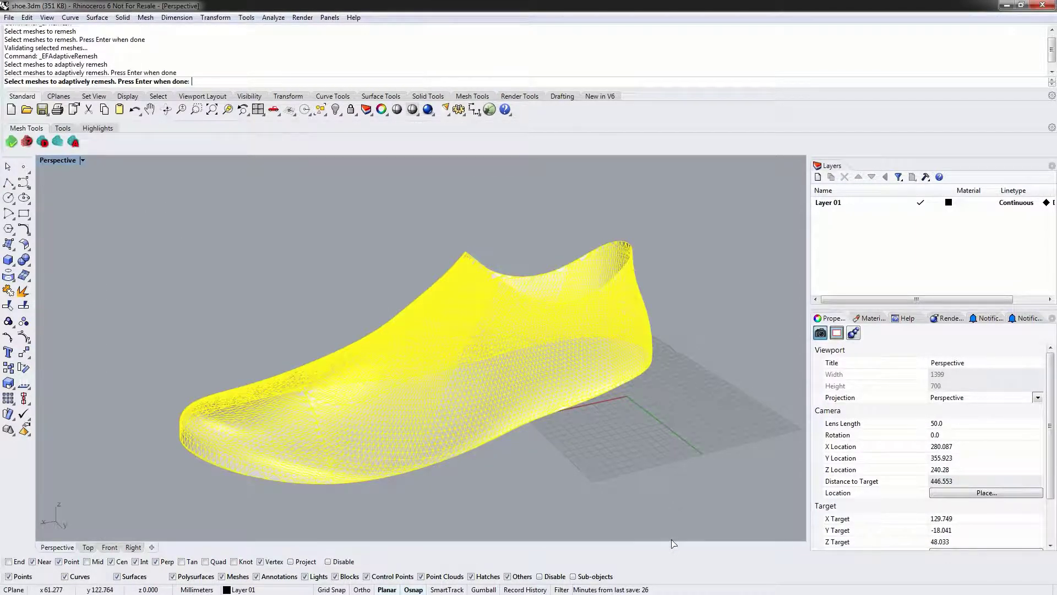
key("Return")
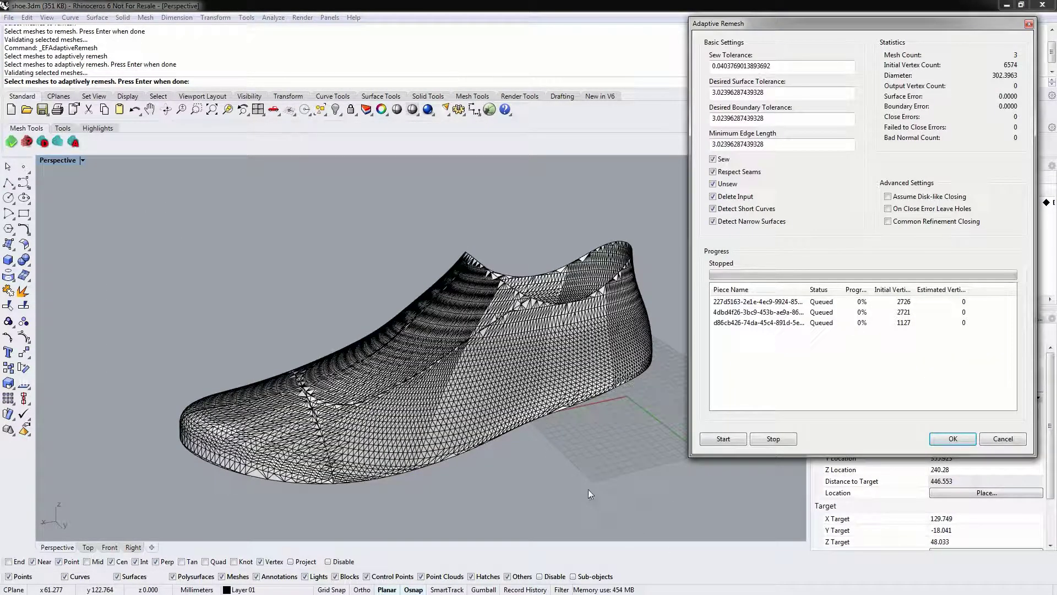
left_click_drag(725, 28, 714, 50)
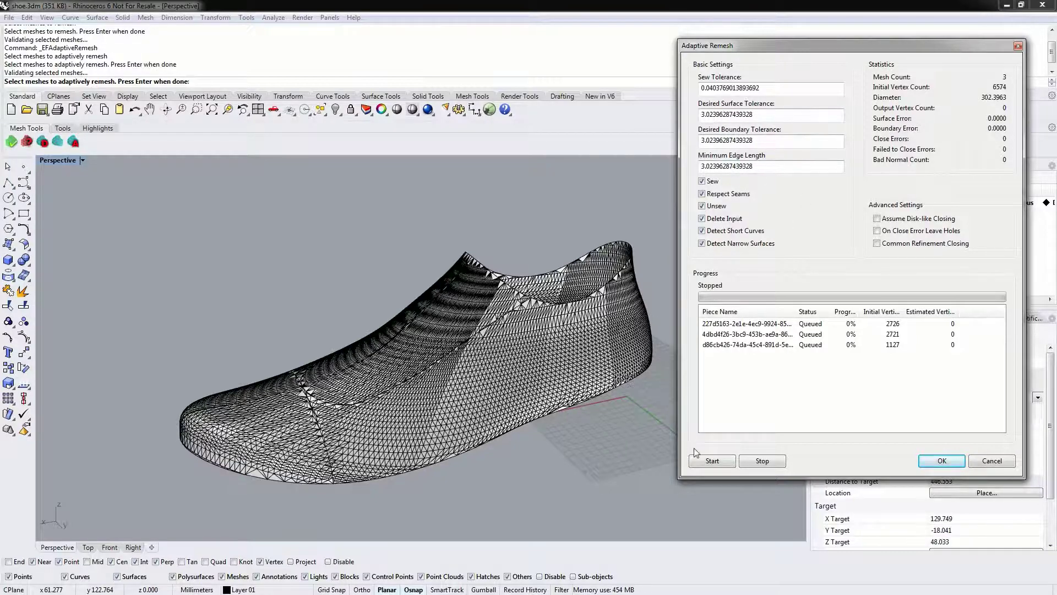
left_click(710, 461)
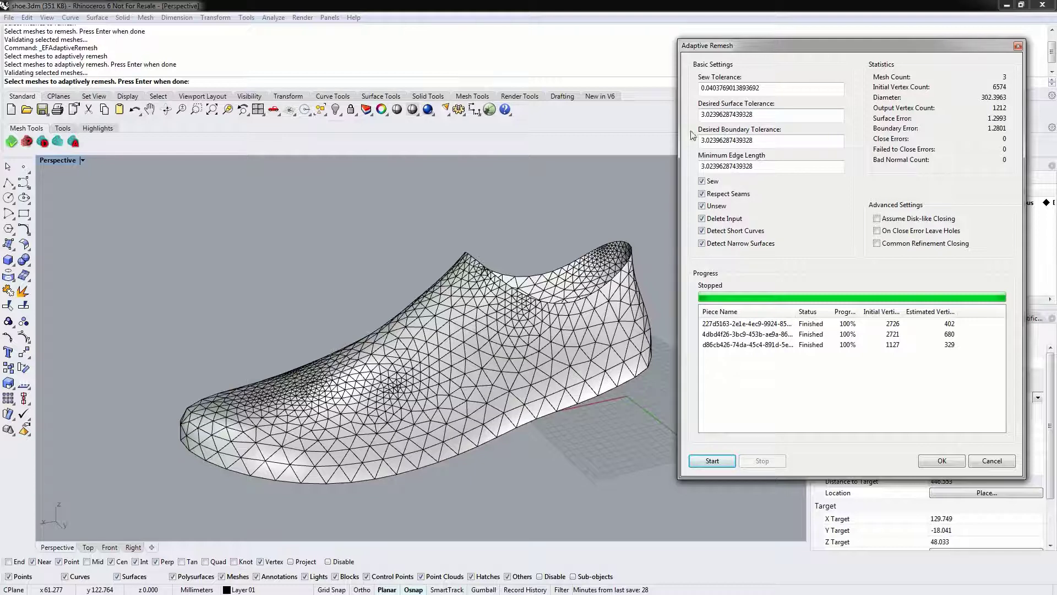
Set the desired boundary tolerance and minimum edge length to 1, rerun the adaptive remesh despite the high vertex estimate, and accept it
left_click_drag(766, 142, 691, 140)
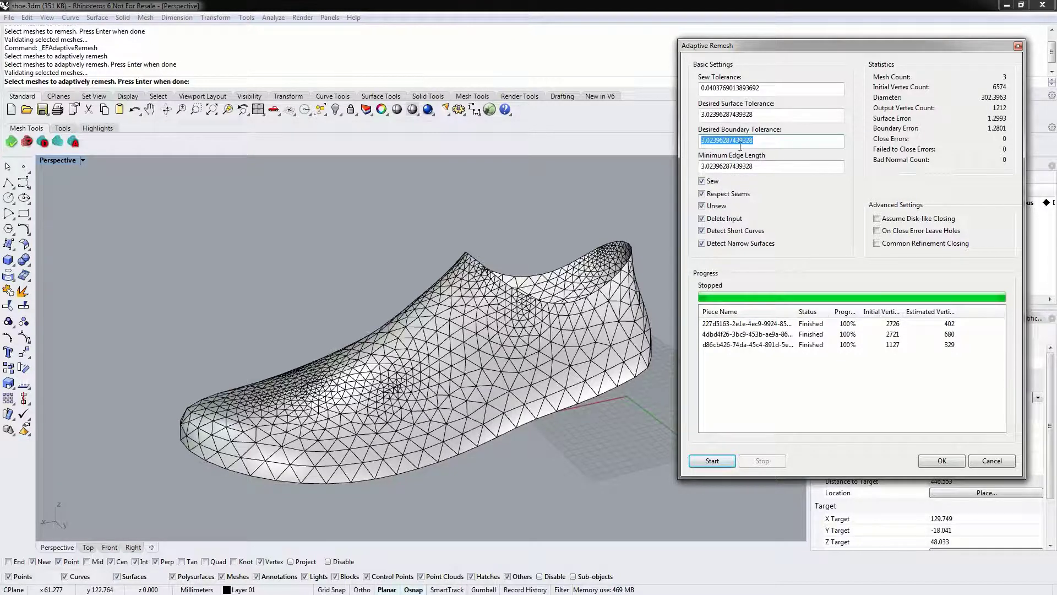
type("1")
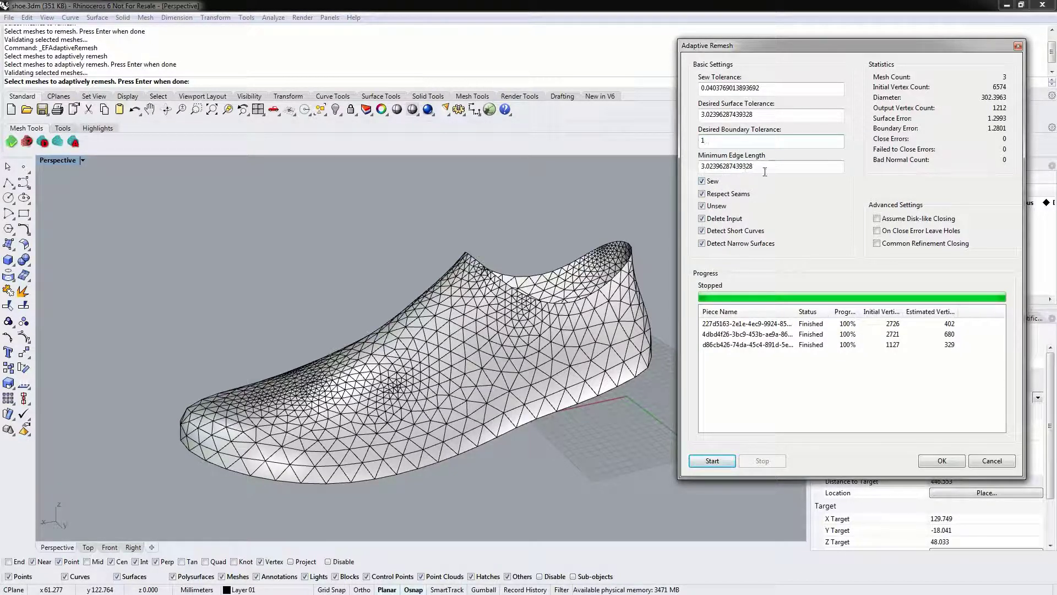
double_click(764, 172)
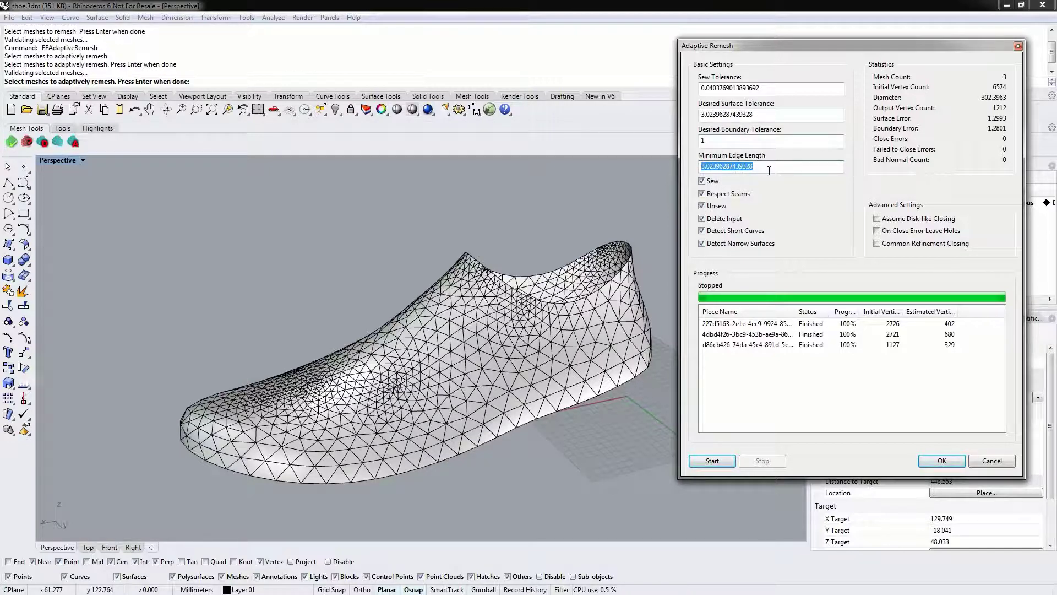
type("1")
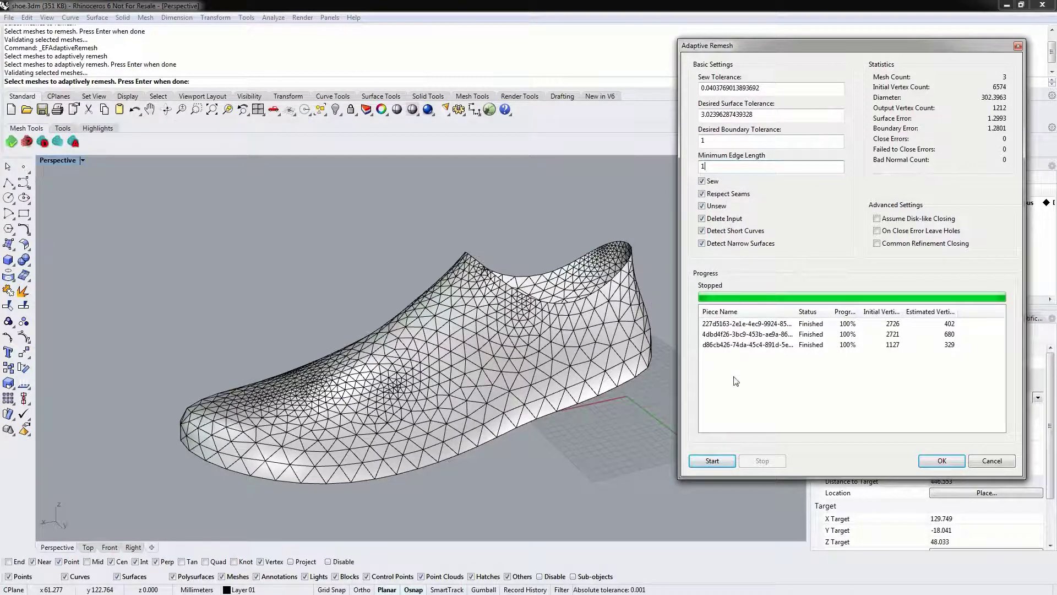
left_click(712, 461)
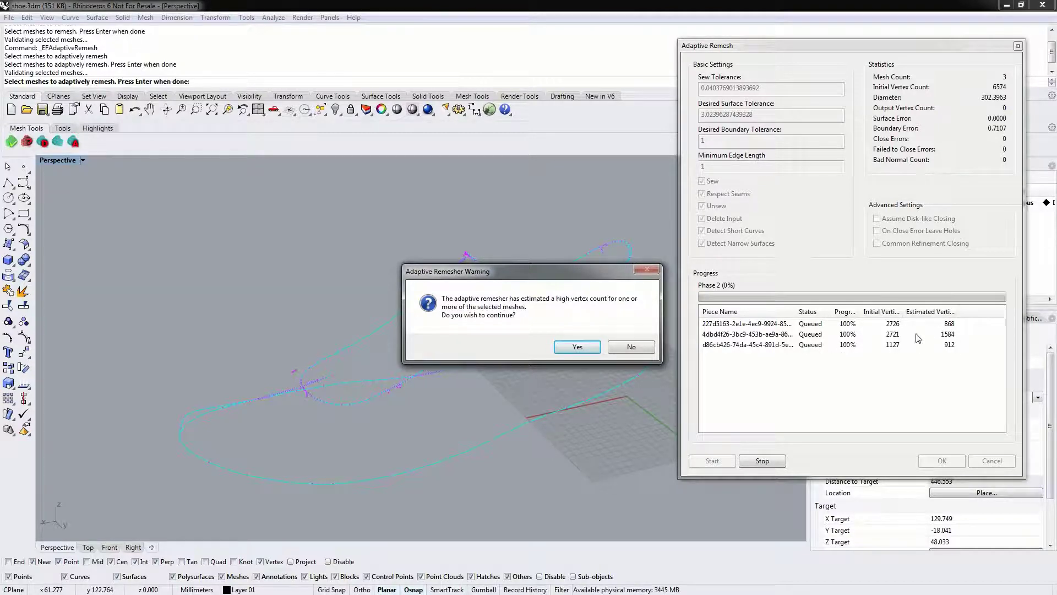
left_click_drag(505, 278, 442, 222)
left_click(513, 290)
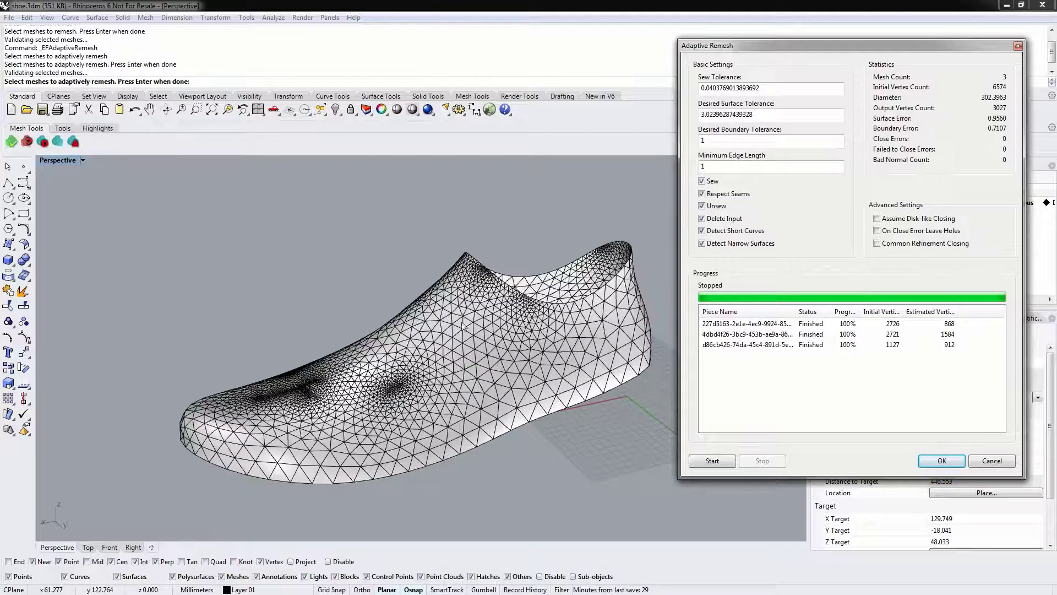
left_click(941, 460)
Inspect the densely refined triangles around the seam on the side of the remeshed shoe
right_click_drag(404, 370, 461, 390)
scroll(454, 410, "up", 10)
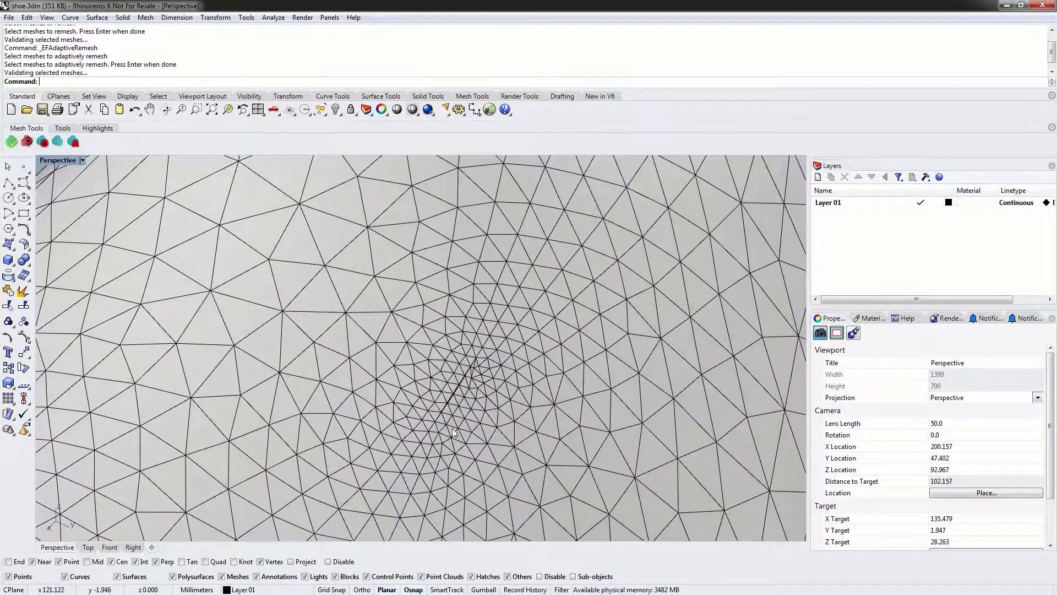
right_click_drag(455, 433, 437, 412)
scroll(438, 412, "down", 2)
scroll(402, 303, "down", 6)
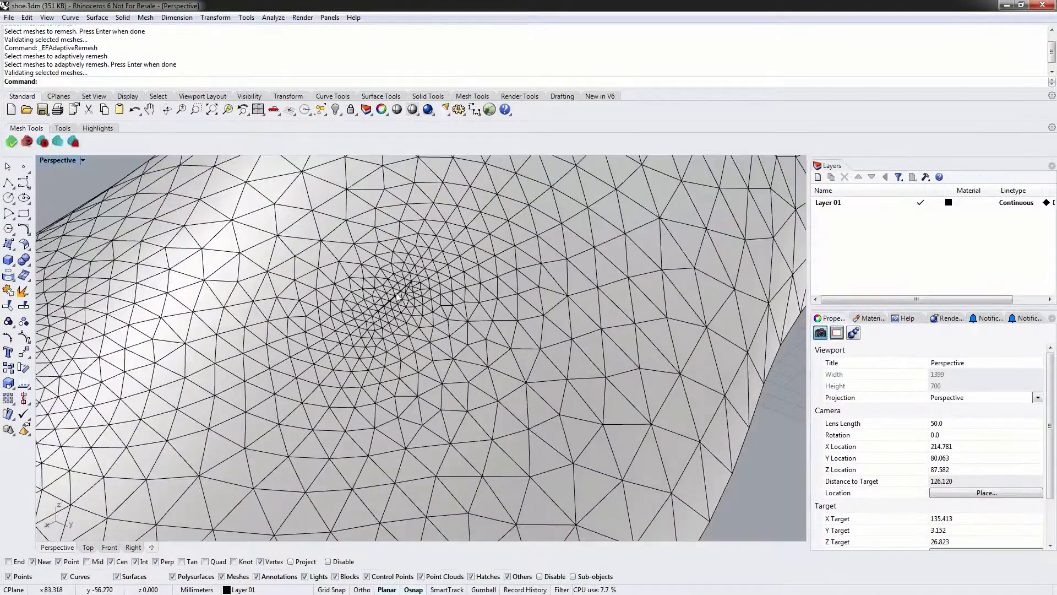
Examine the finely refined triangles at the dense spot on the shoe's side up close using a window zoom
scroll(402, 303, "down", 3)
right_click_drag(315, 337, 401, 325)
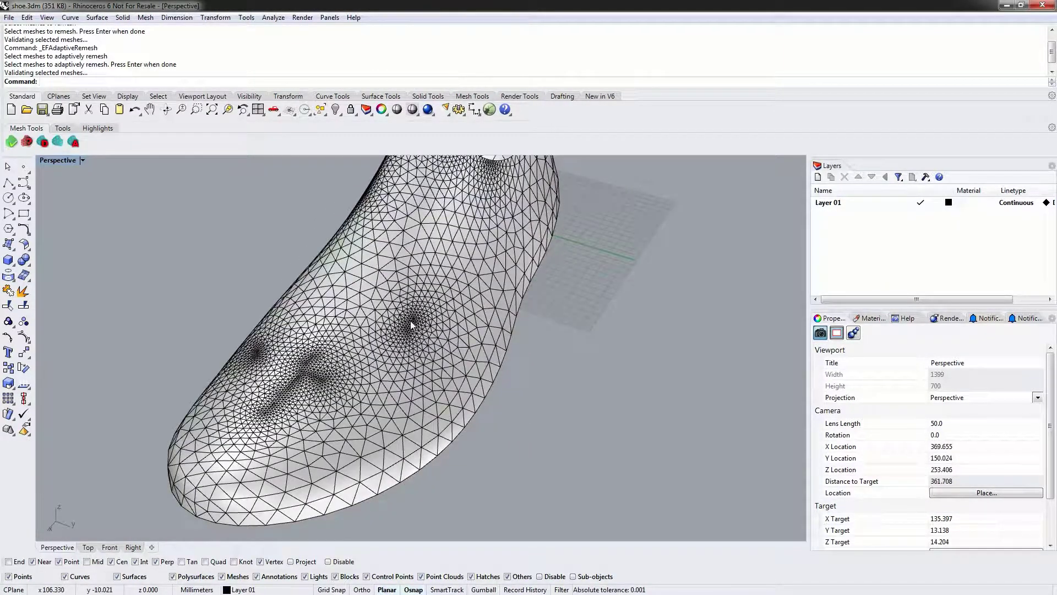
type("Zoom")
key("Return")
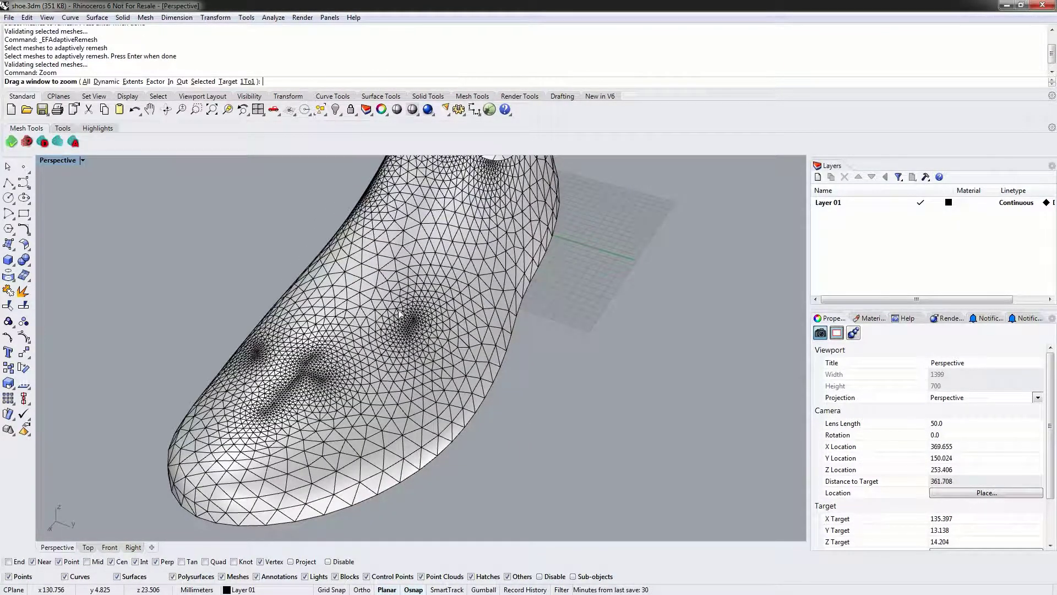
left_click_drag(398, 313, 485, 312)
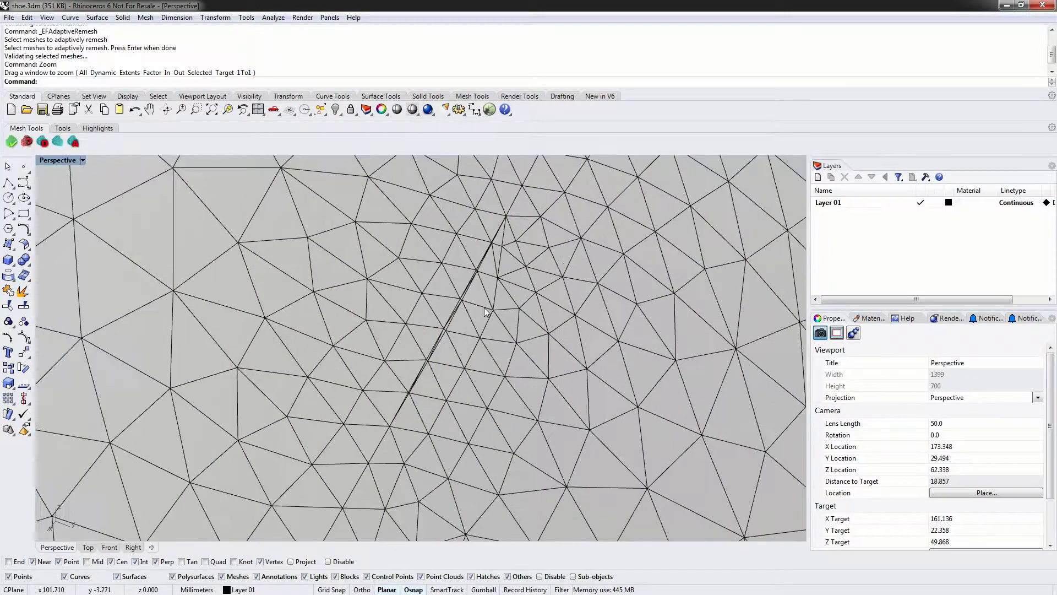
scroll(484, 311, "up", 4)
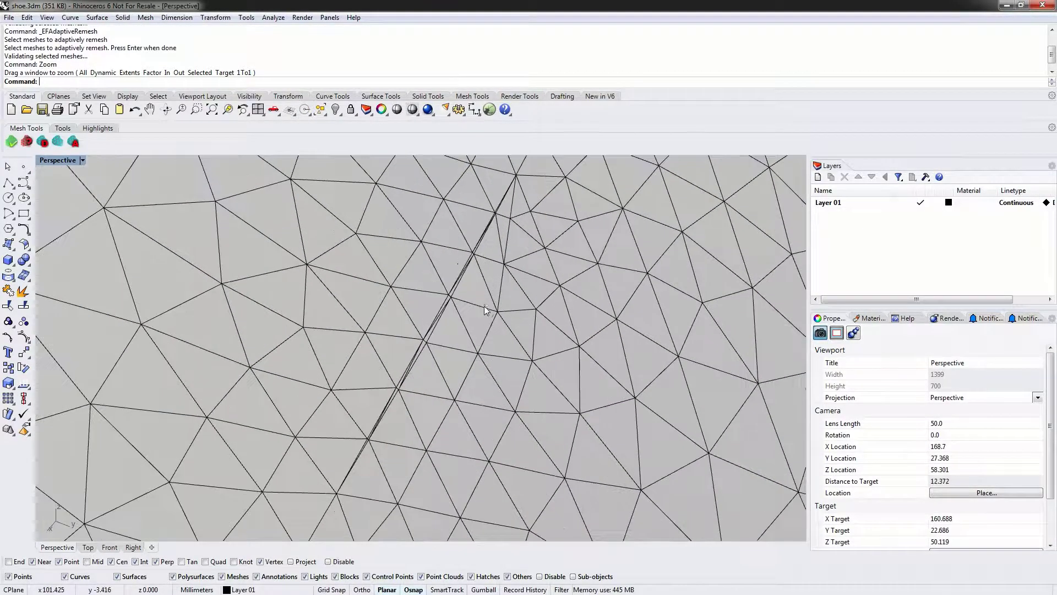
Undo the adaptive remesh and examine the original triangles along the seam and across the whole shoe
left_click(135, 109)
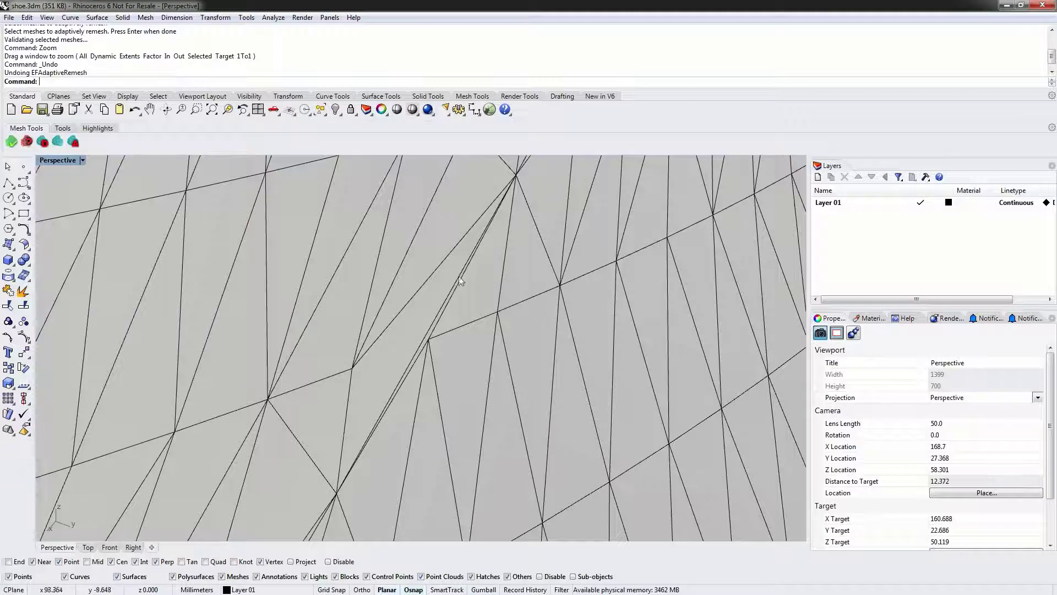
right_click_drag(460, 281, 333, 406)
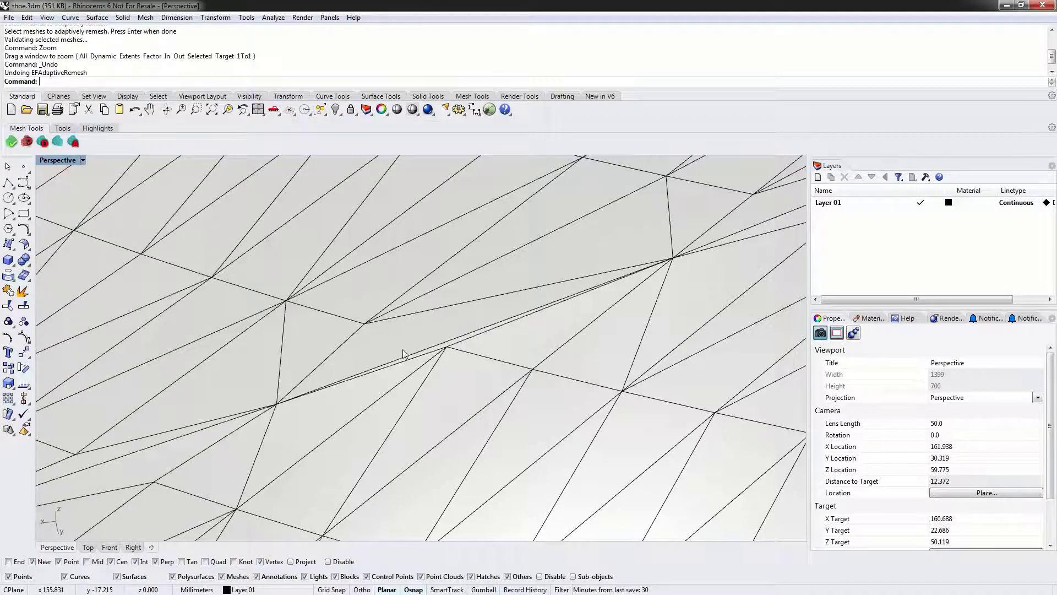
scroll(412, 333, "down", 10)
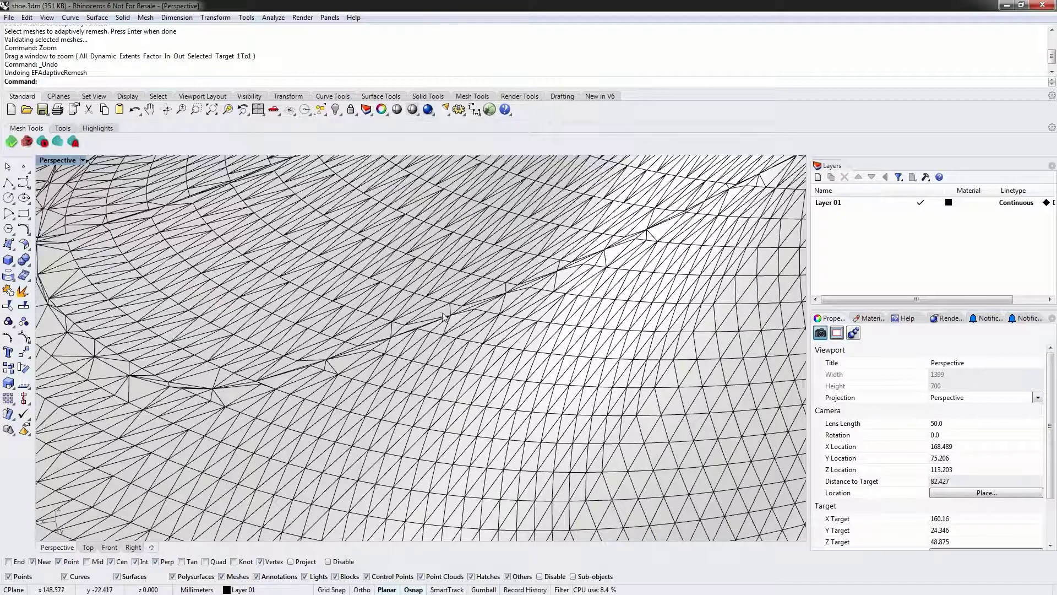
scroll(440, 304, "down", 8)
scroll(441, 304, "down", 6)
right_click_drag(440, 304, 507, 334)
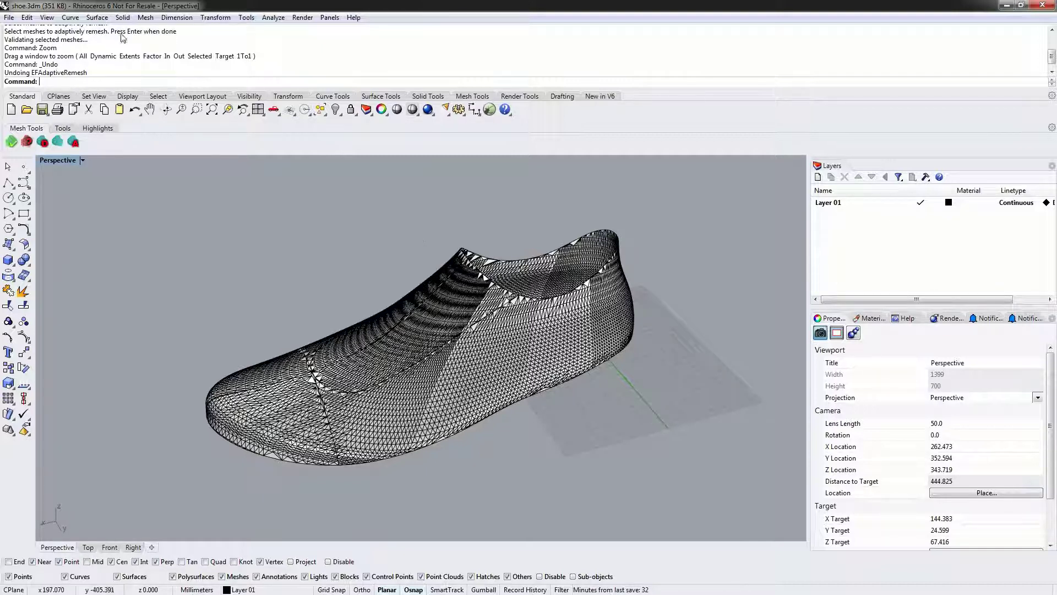
Undo the earlier remesh as well, and redo both it and the adaptive remesh
left_click(135, 109)
right_click(135, 109)
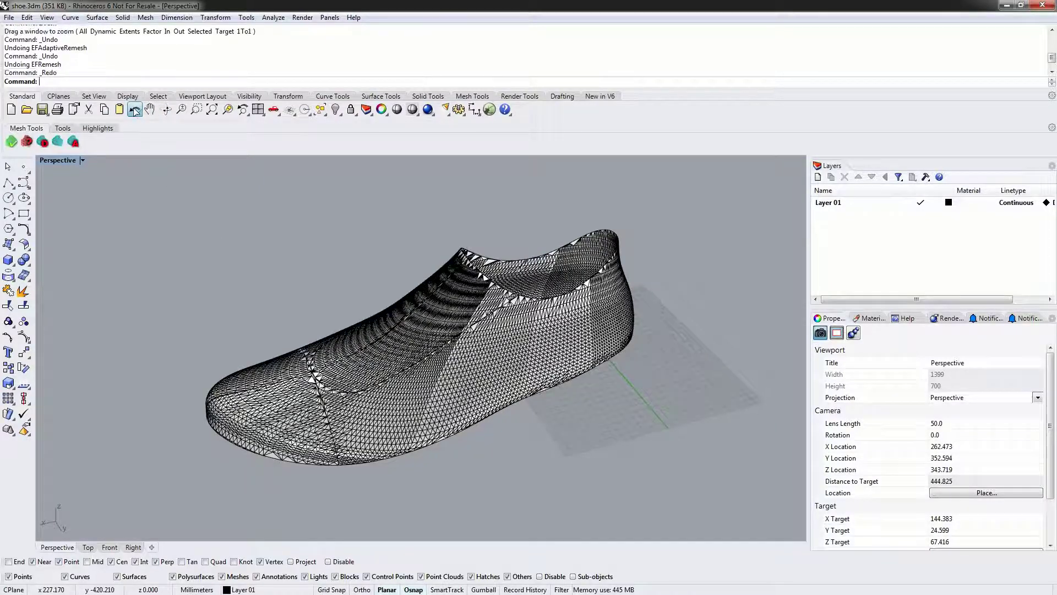
right_click(134, 109)
Examine the adaptive triangle distribution around the dense areas on the toe and side, and over the whole shoe
scroll(381, 380, "up", 6)
right_click_drag(380, 380, 427, 384)
right_click_drag(230, 404, 226, 430)
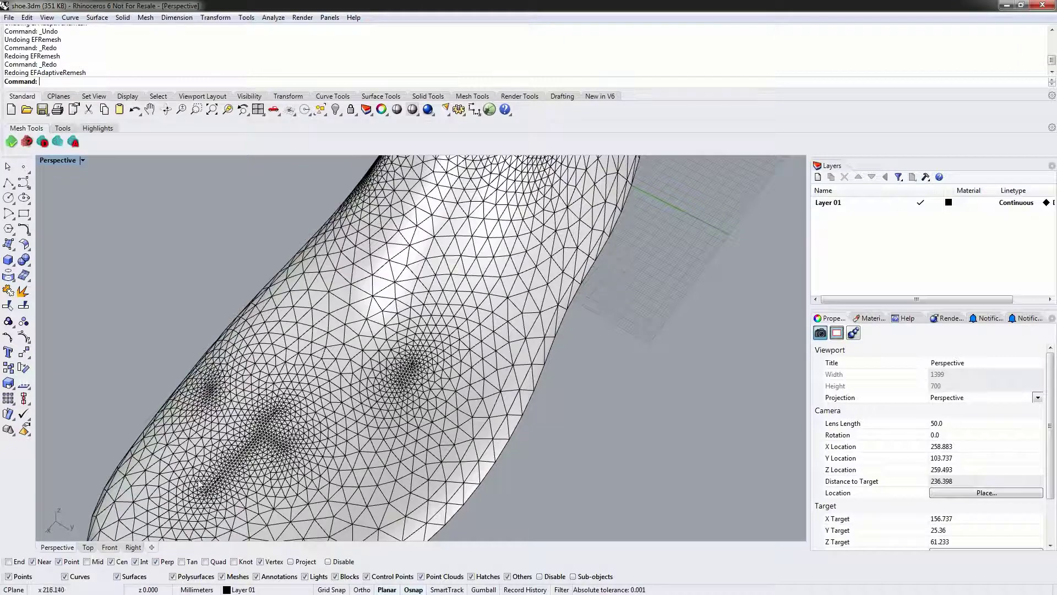
right_click_drag(395, 402, 402, 366)
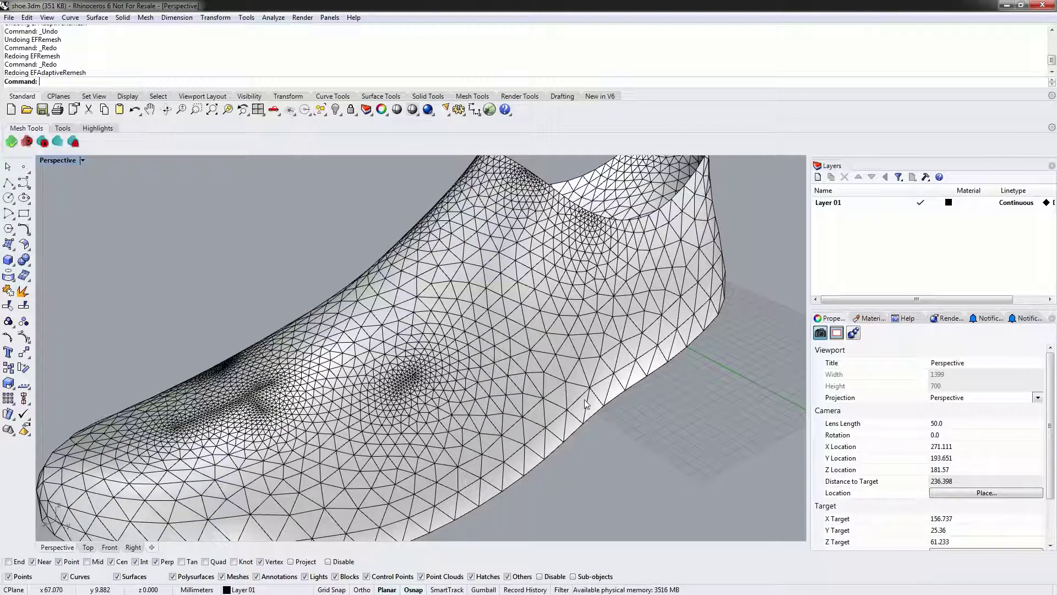
right_click_drag(526, 406, 475, 422)
scroll(512, 334, "down", 2)
scroll(514, 336, "down", 4)
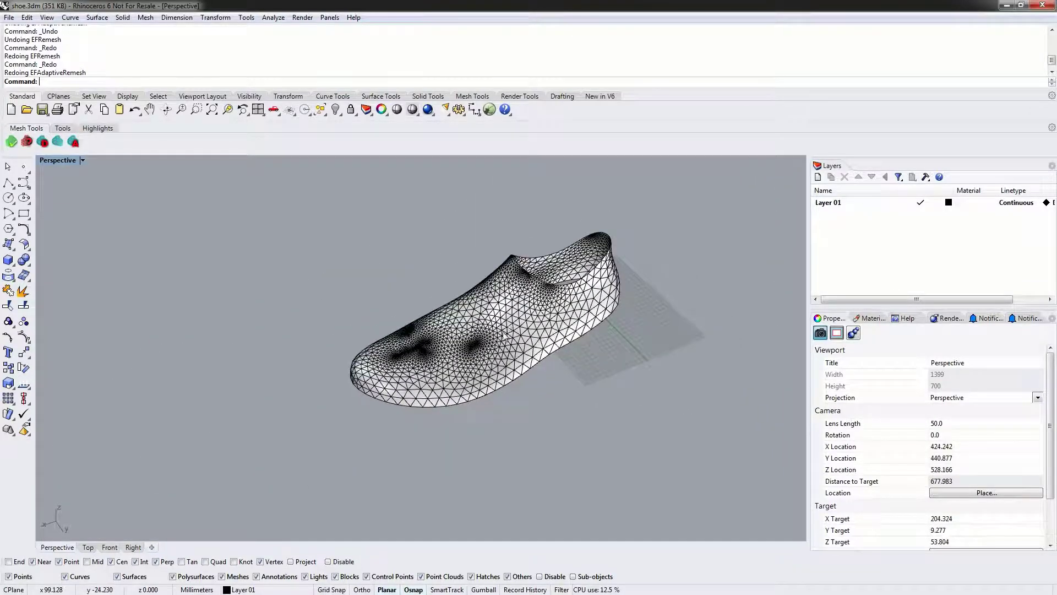
right_click_drag(502, 335, 484, 327)
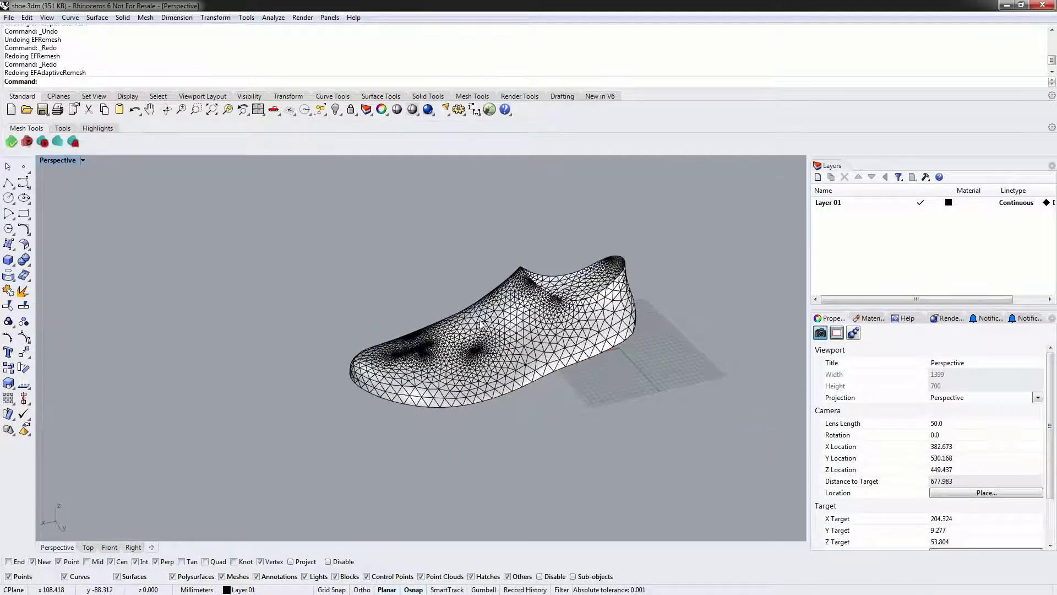